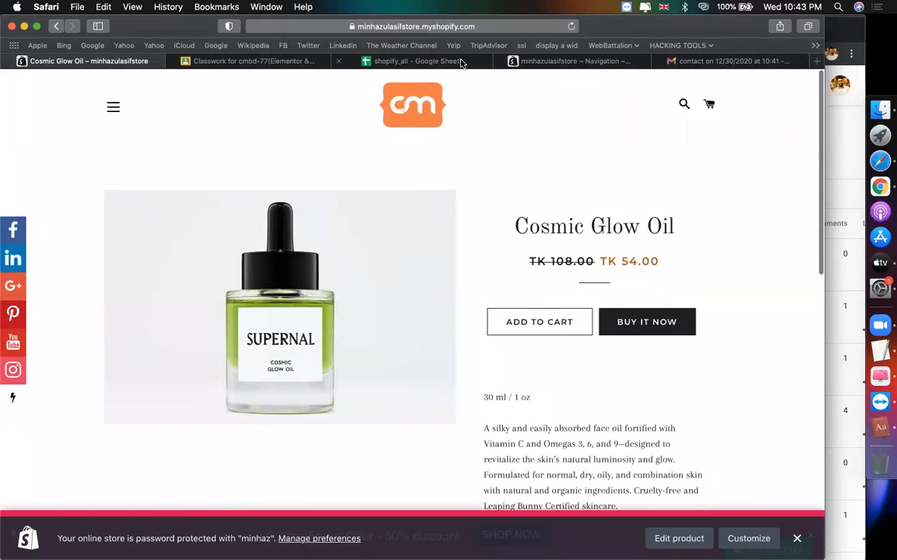
# Step: Switch to the shopify_all spreadsheet that holds the Judge.me setup notes
pyautogui.click(418, 61)
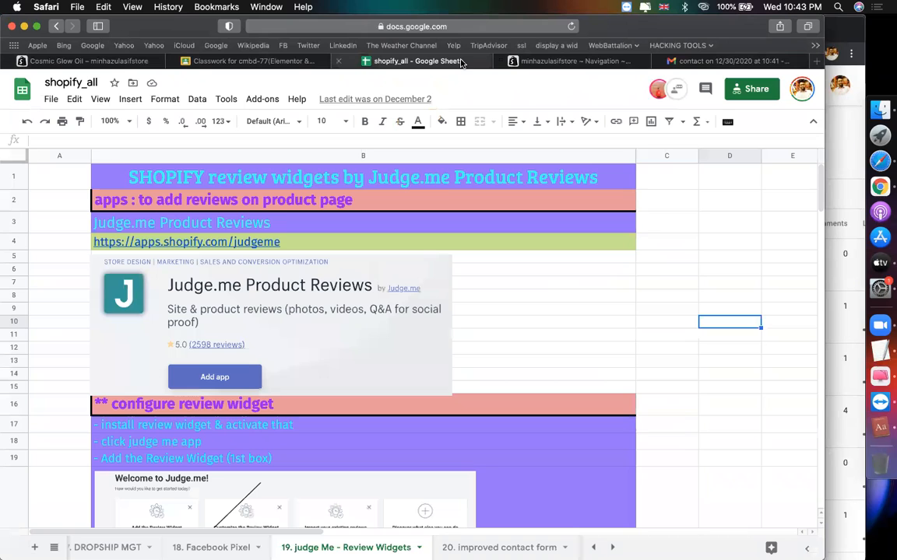
# Step: Follow the Judge.me link in cell B4 and add Judge.me Product Reviews to the store
pyautogui.click(190, 243)
pyautogui.click(179, 267)
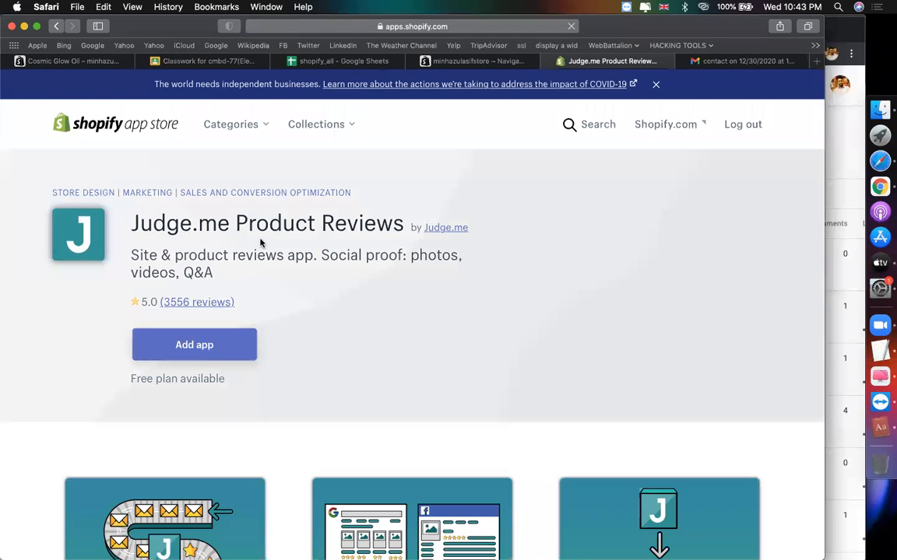
pyautogui.click(193, 356)
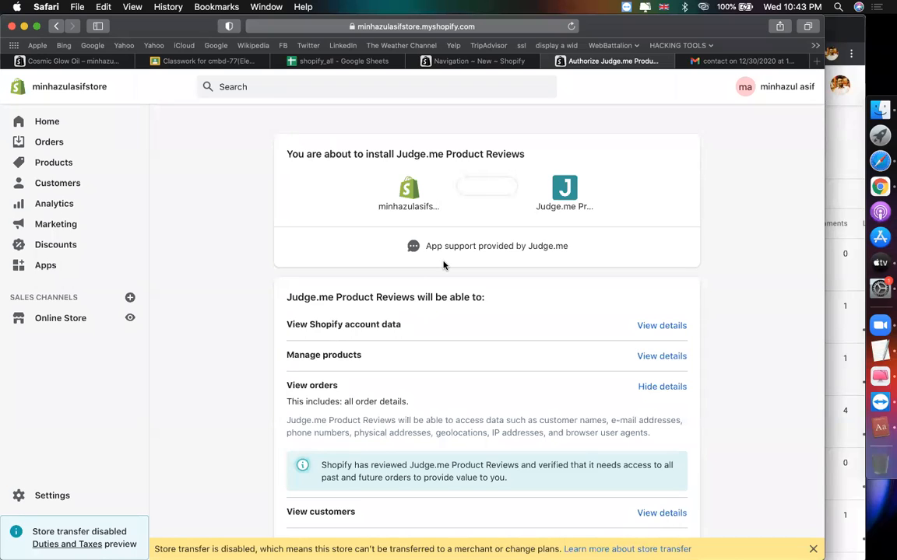
# Step: Approve the Judge.me Product Reviews install on the permissions page
pyautogui.press('XF86AudioRaiseVolume')
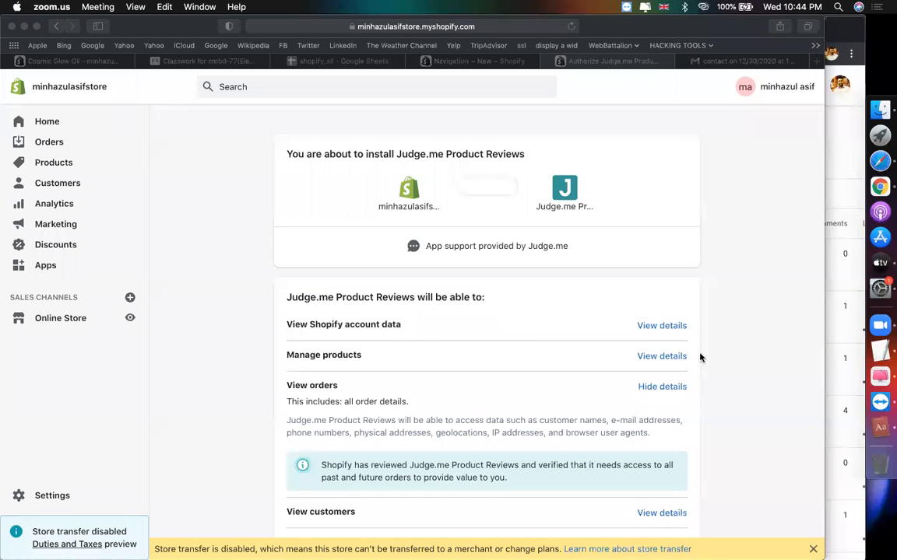
pyautogui.click(778, 257)
pyautogui.scroll(-5, 325, 371)
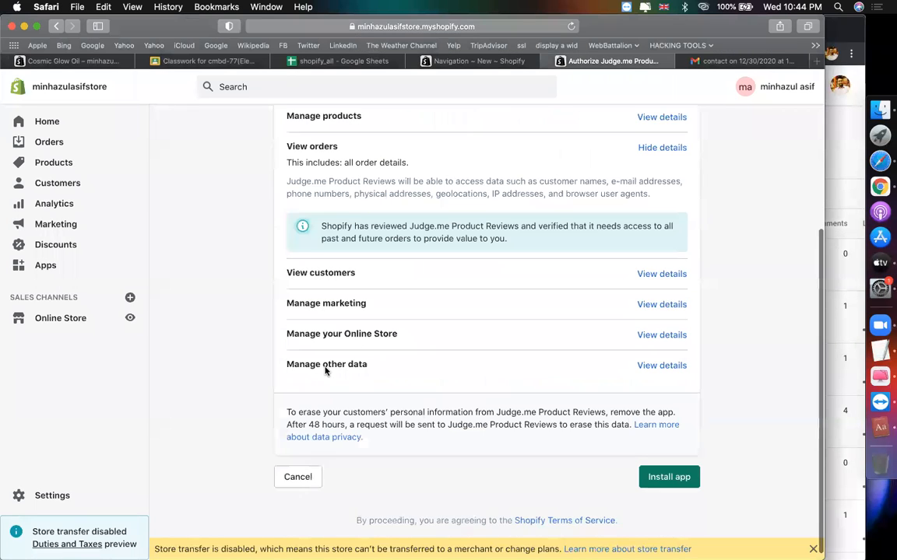
pyautogui.click(669, 468)
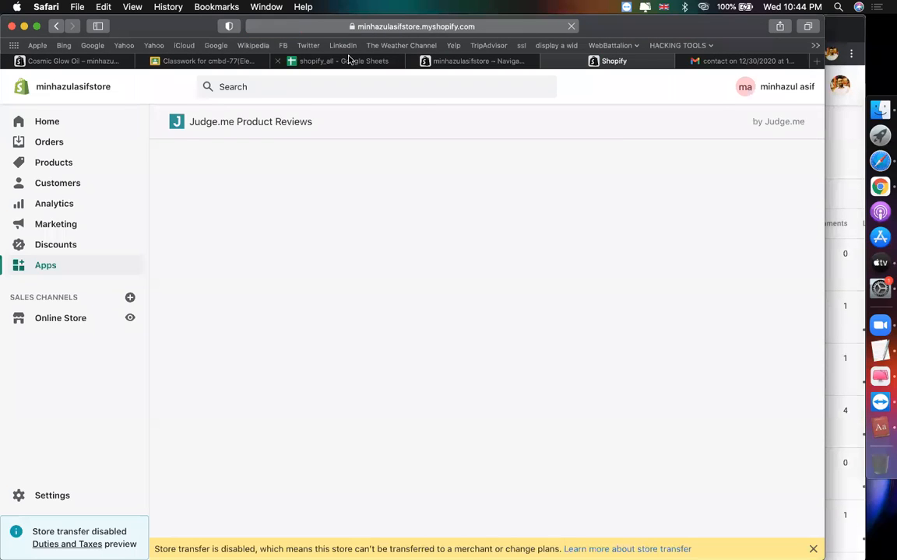
# Step: Close the store Navigation tab and start Judge.me's installation
pyautogui.click(348, 60)
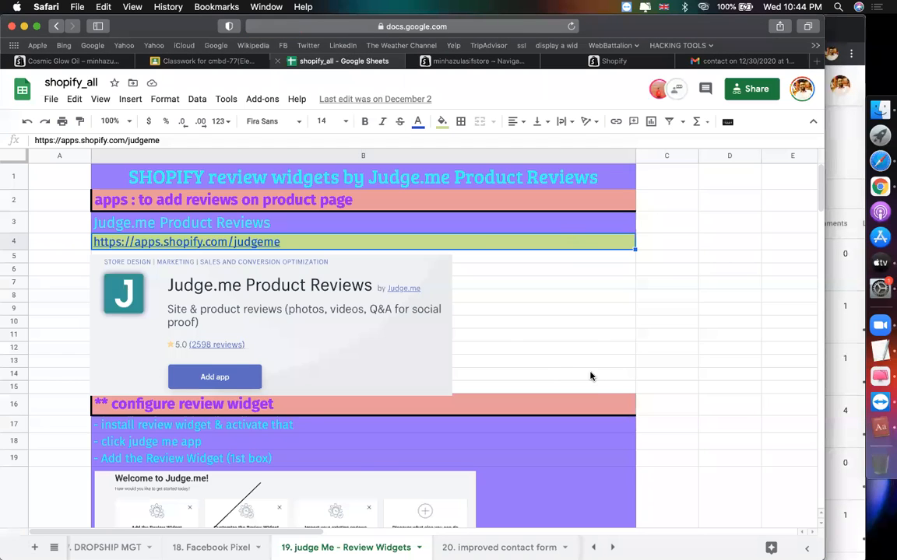
pyautogui.scroll(-5, 589, 375)
pyautogui.hotkey('ctrl', 'Tab')
pyautogui.hotkey('ctrl', 'Tab')
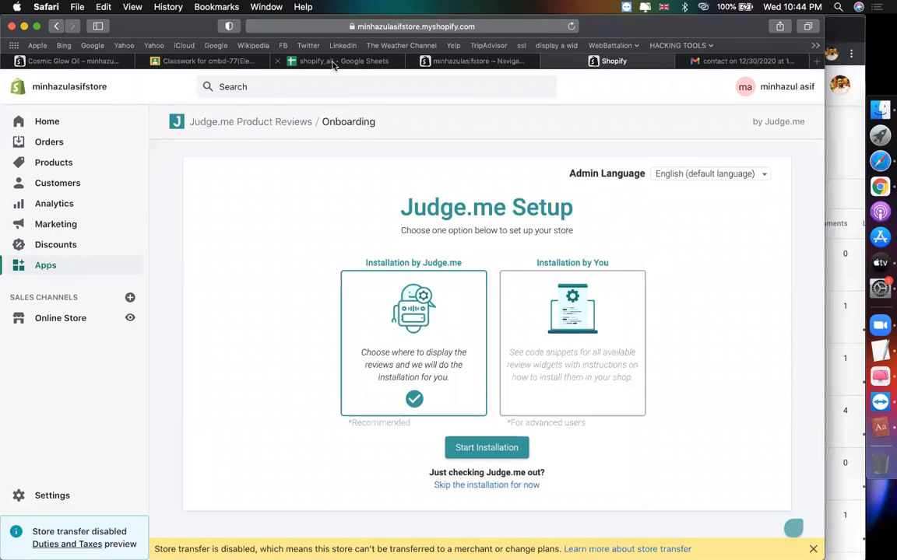
pyautogui.click(300, 61)
pyautogui.click(413, 61)
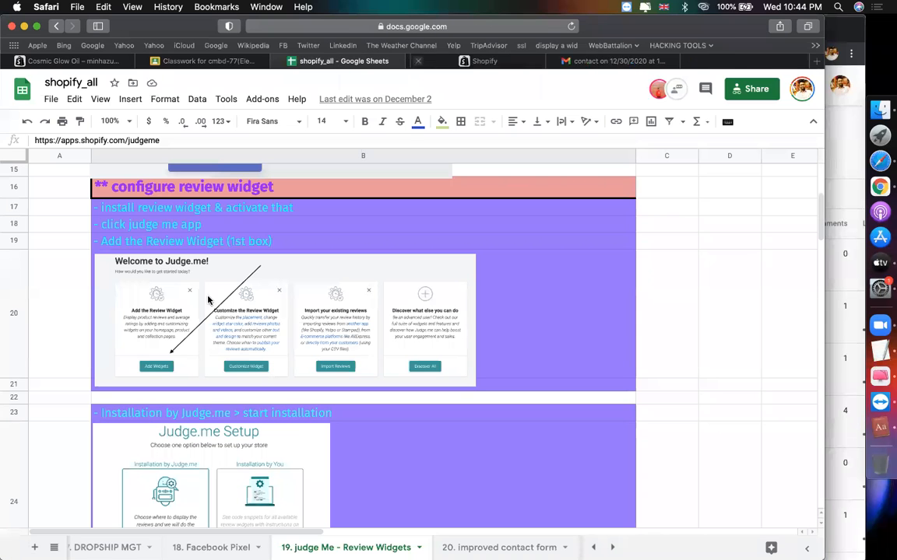
pyautogui.click(570, 62)
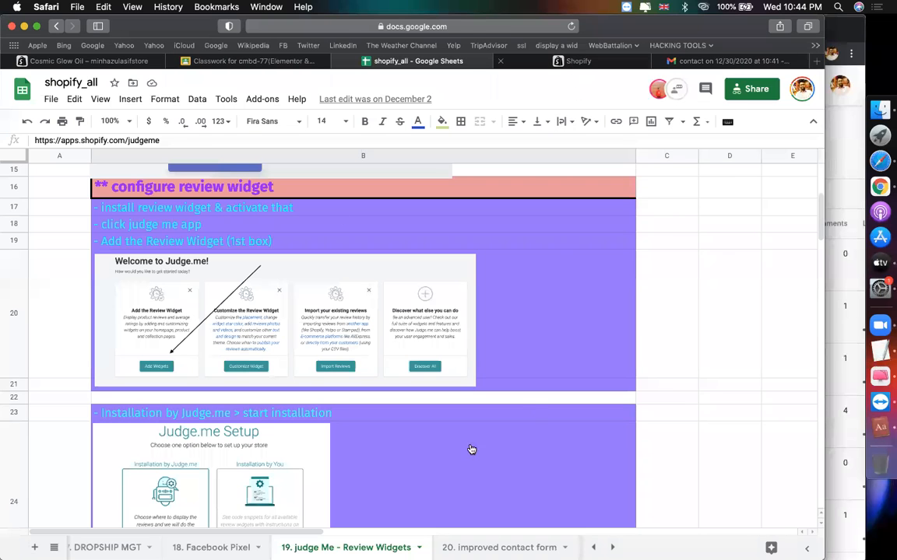
pyautogui.click(448, 448)
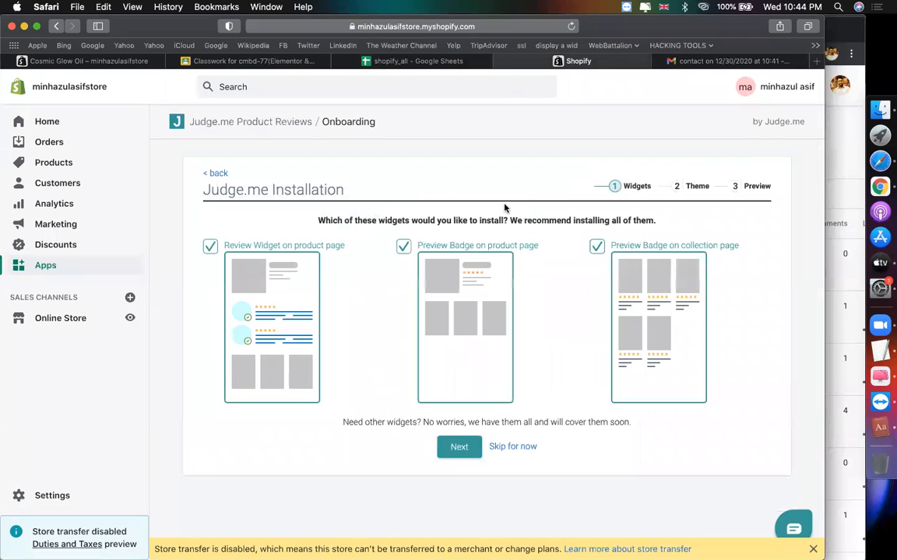
# Step: Check the setup notes, then continue with all three widgets kept
pyautogui.click(439, 62)
pyautogui.scroll(-10, 260, 321)
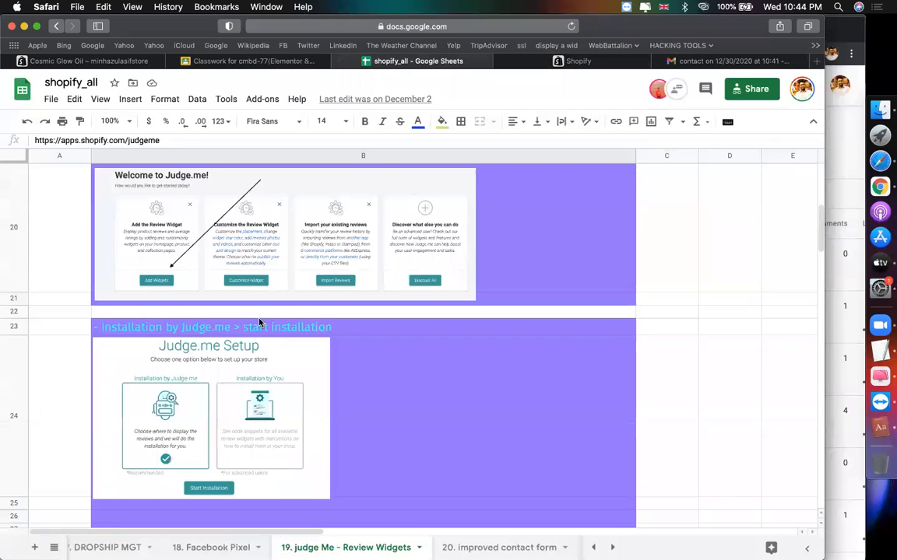
pyautogui.scroll(-2, 121, 294)
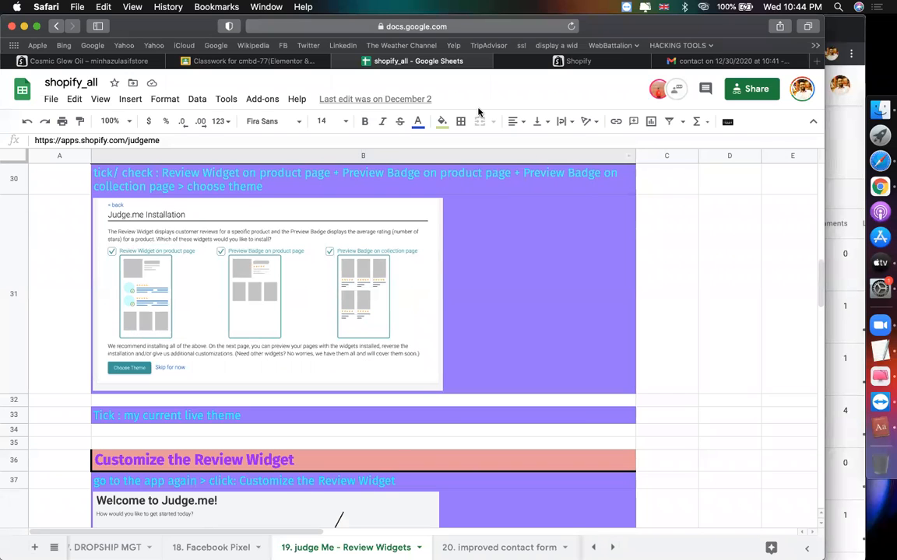
pyautogui.click(545, 62)
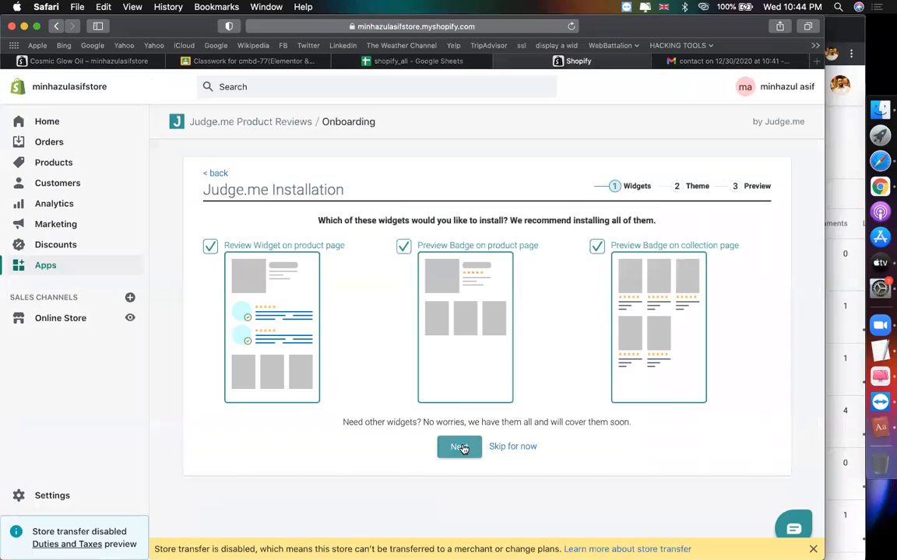
pyautogui.click(460, 502)
# Step: Review the notes for the next step and return to the theme choice step
pyautogui.click(411, 59)
pyautogui.scroll(-5, 364, 271)
pyautogui.scroll(-10, 364, 272)
pyautogui.scroll(12, 364, 271)
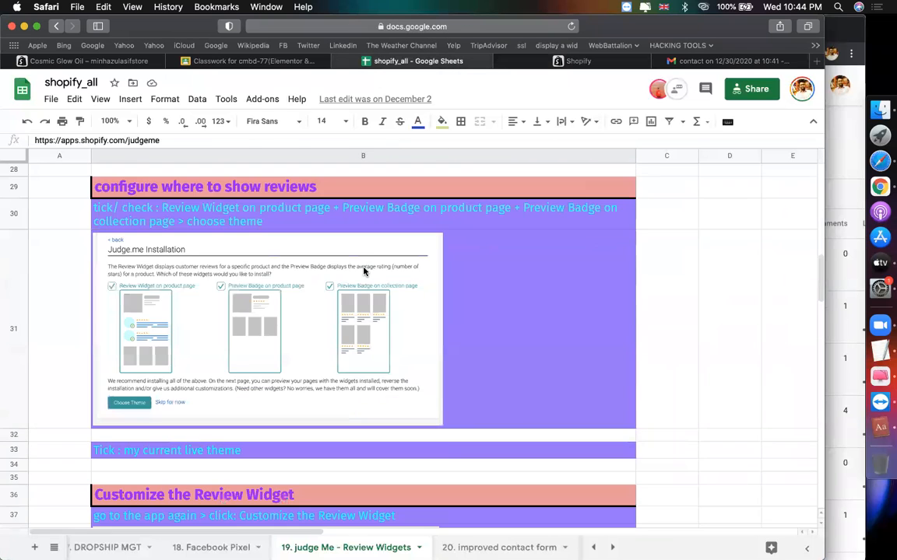
pyautogui.scroll(-3, 364, 272)
pyautogui.scroll(-2, 364, 272)
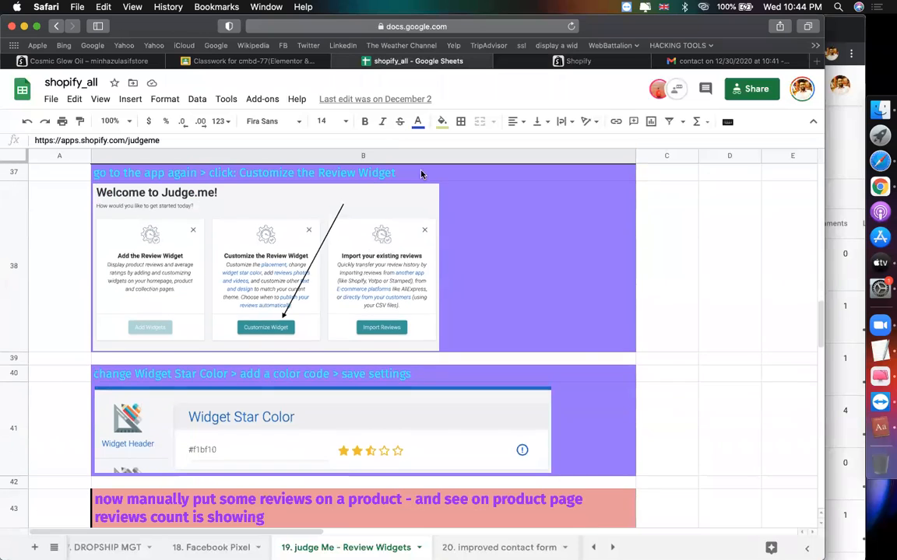
pyautogui.click(572, 60)
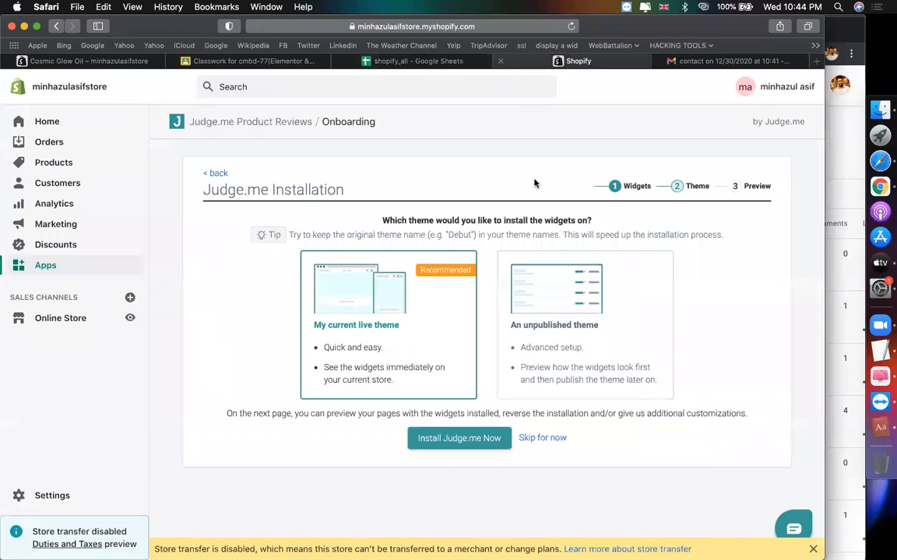
# Step: Install the review widgets on the live Brooklyn theme, confirm them, then reopen widget setup
pyautogui.click(460, 437)
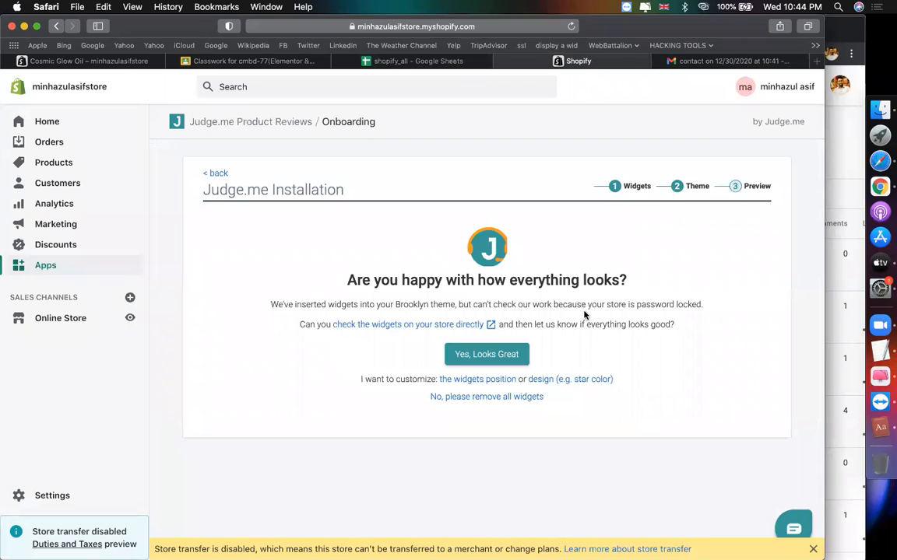
pyautogui.click(495, 356)
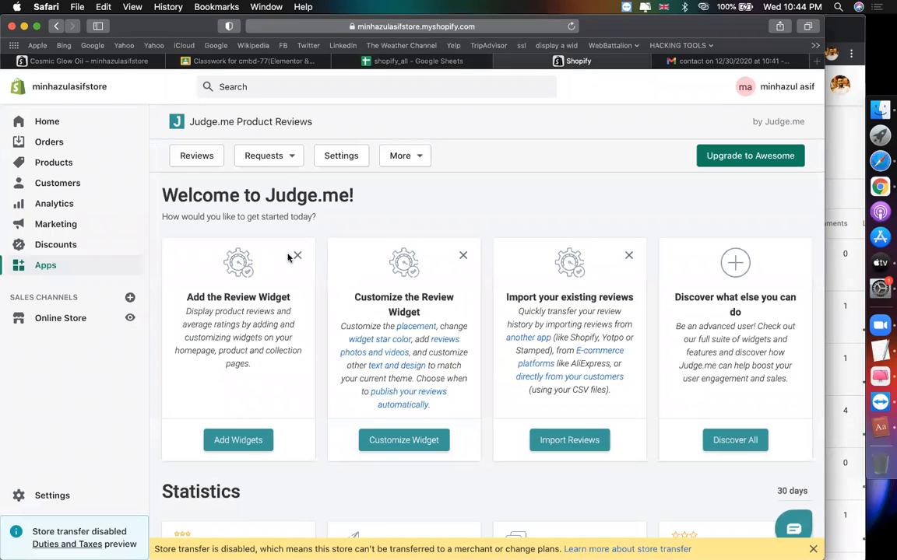
pyautogui.click(377, 62)
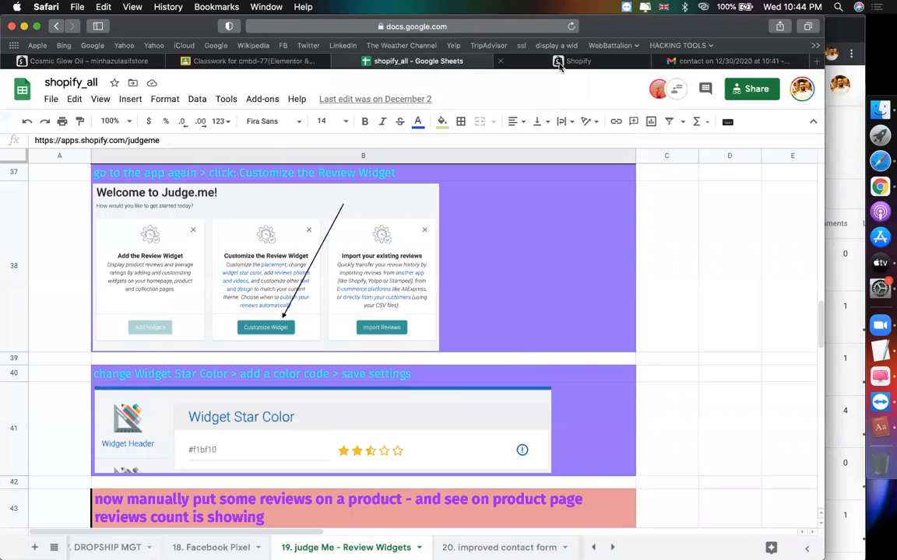
pyautogui.click(504, 61)
pyautogui.click(225, 448)
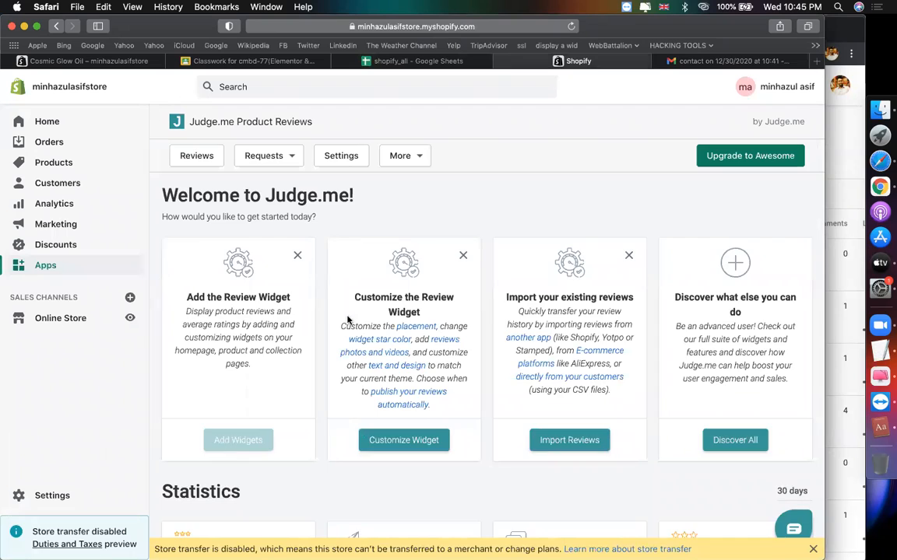
# Step: Rerun the installation with all three widgets on the live Brooklyn theme and confirm it
pyautogui.click(459, 447)
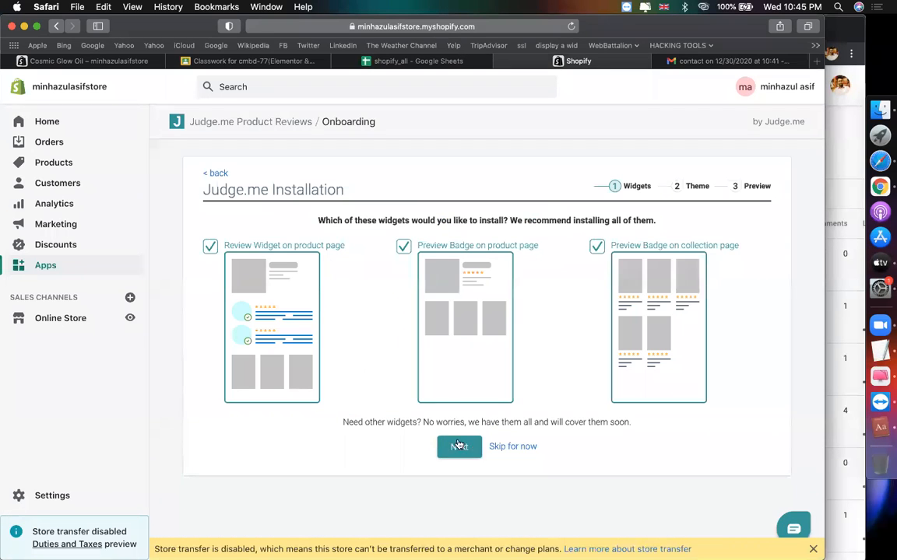
pyautogui.click(456, 446)
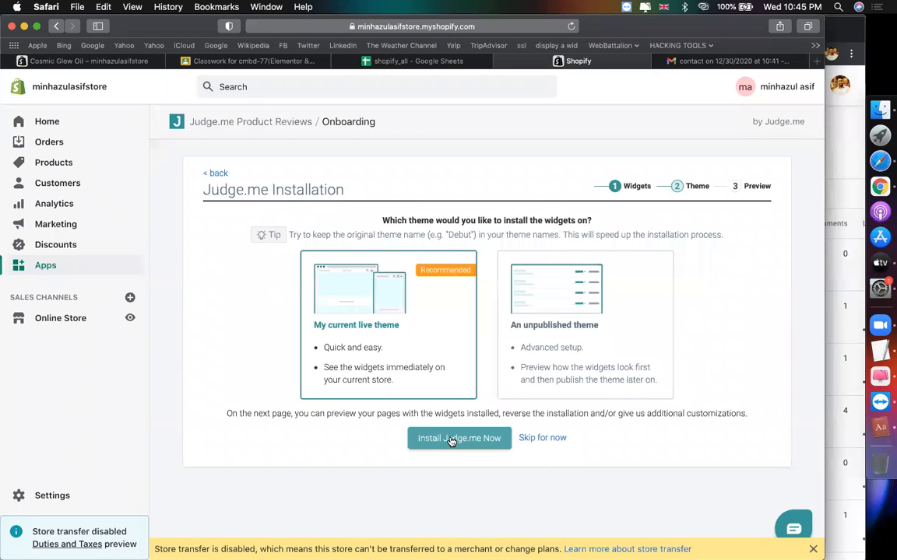
pyautogui.click(454, 443)
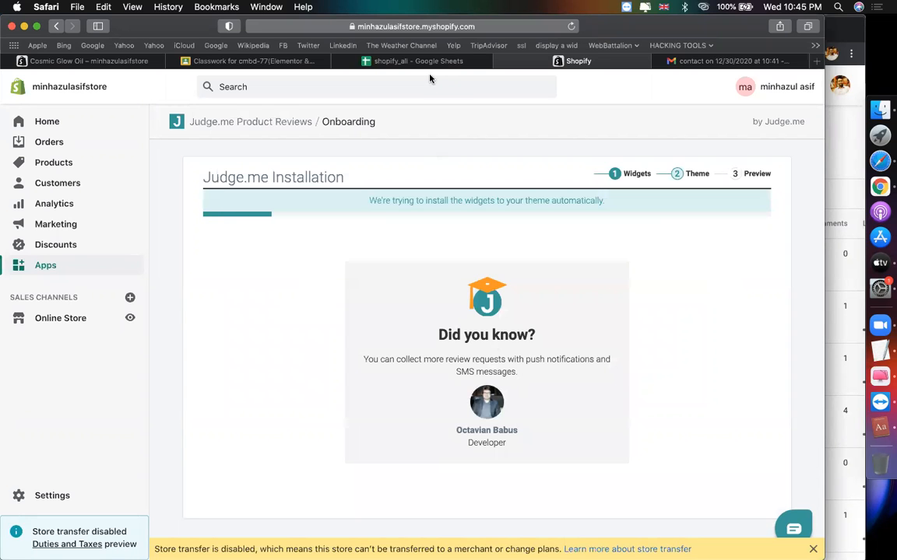
pyautogui.click(410, 61)
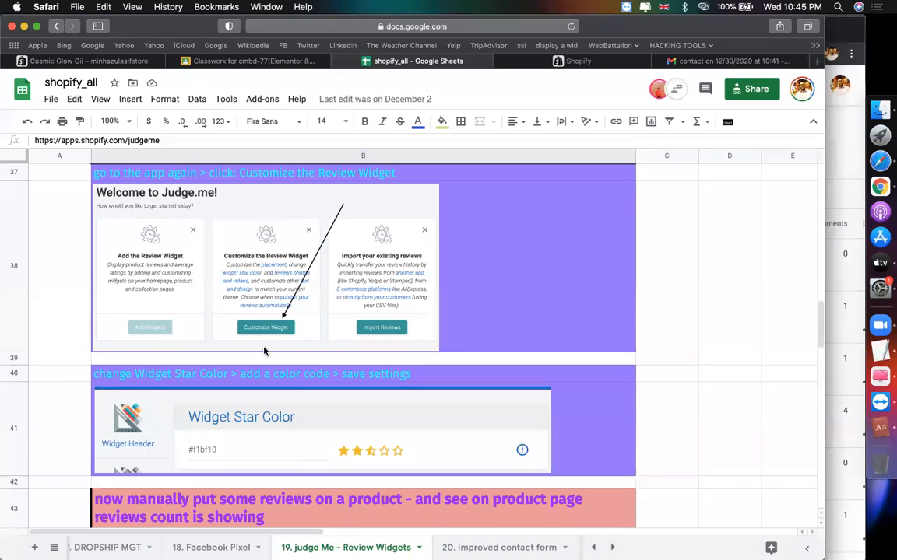
pyautogui.click(576, 61)
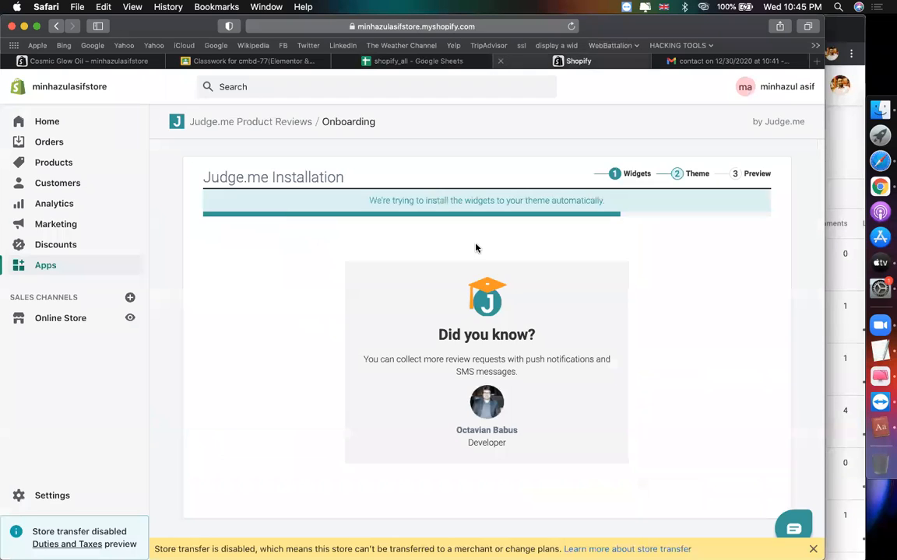
pyautogui.click(500, 355)
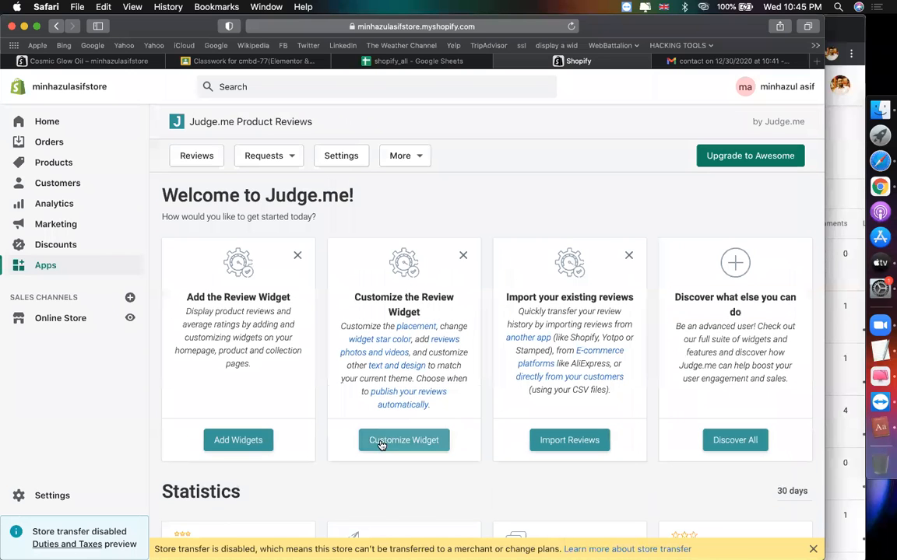
# Step: Open Customize Widget and select the empty Widget Star Color field
pyautogui.click(381, 441)
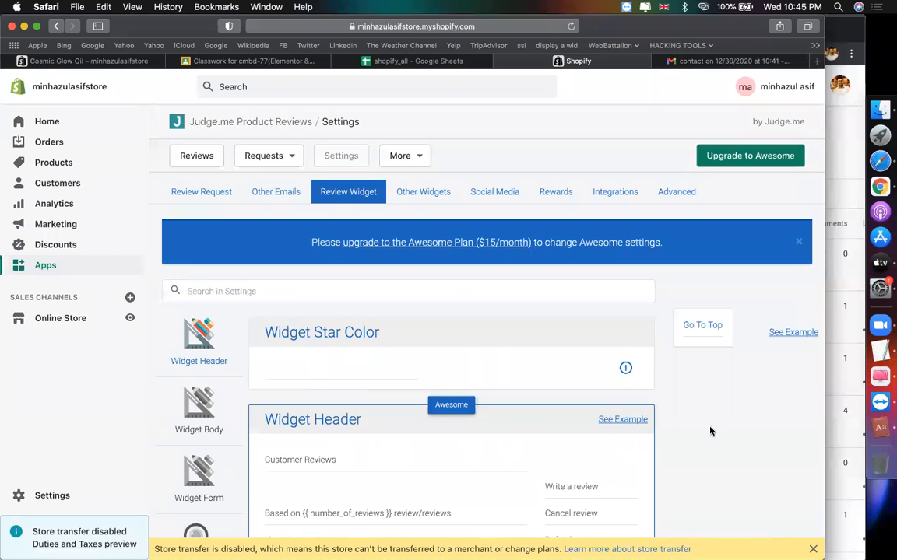
pyautogui.scroll(-5, 708, 430)
pyautogui.scroll(5, 709, 431)
pyautogui.scroll(-4, 710, 431)
pyautogui.scroll(3, 710, 431)
pyautogui.click(341, 309)
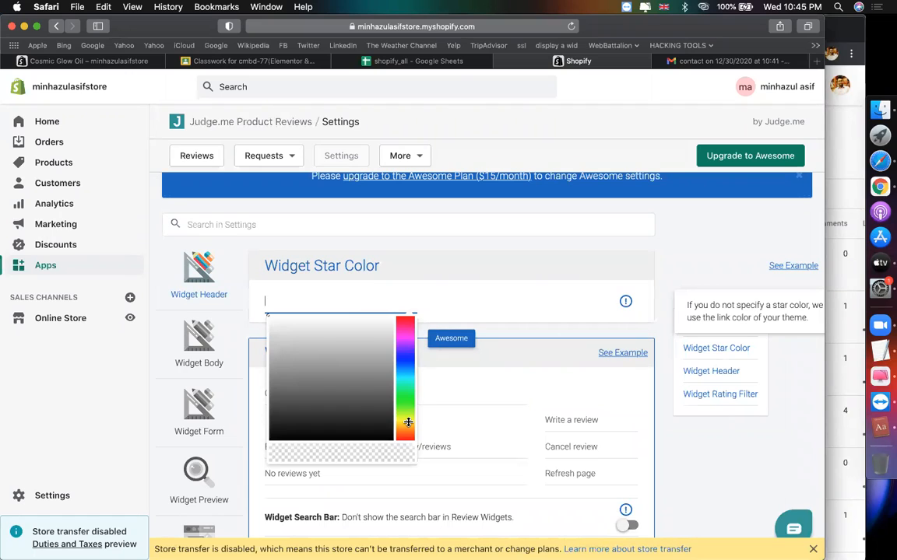
# Step: Set Widget Star Color to amber-yellow #f6c106 and save the free settings
pyautogui.click(408, 421)
pyautogui.click(410, 432)
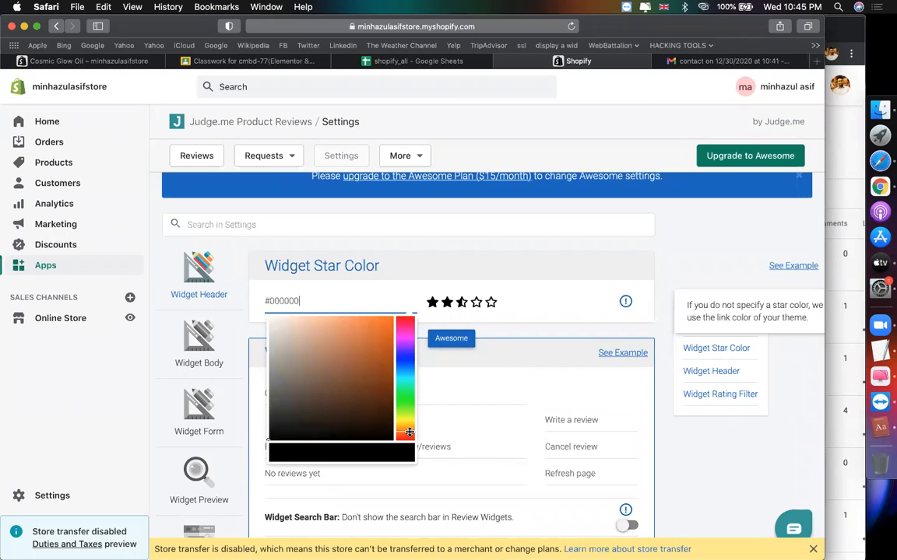
pyautogui.click(407, 416)
pyautogui.click(409, 424)
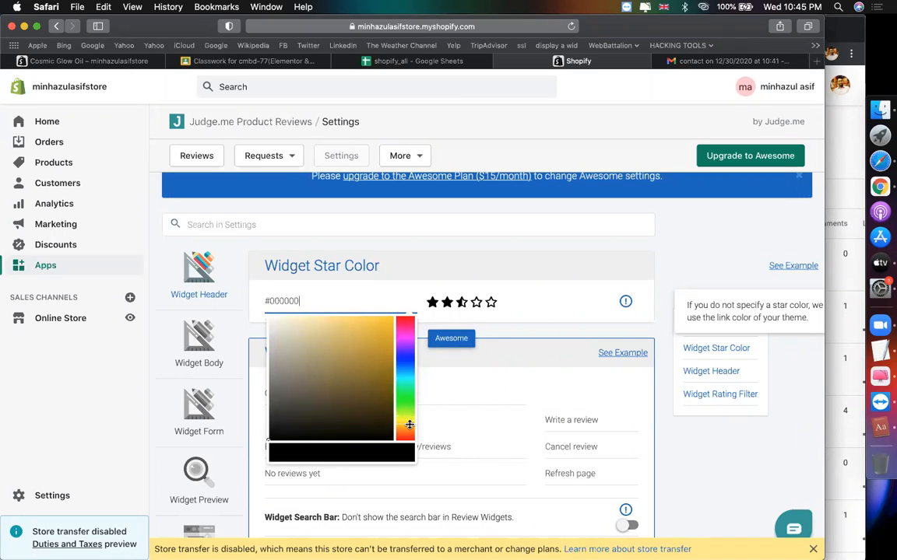
pyautogui.click(381, 326)
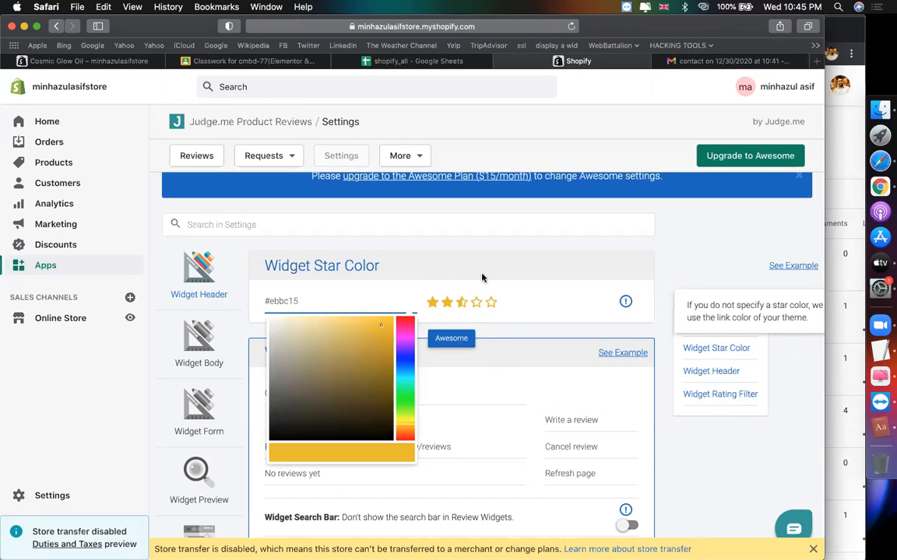
pyautogui.click(390, 320)
pyautogui.click(693, 267)
pyautogui.scroll(-15, 690, 304)
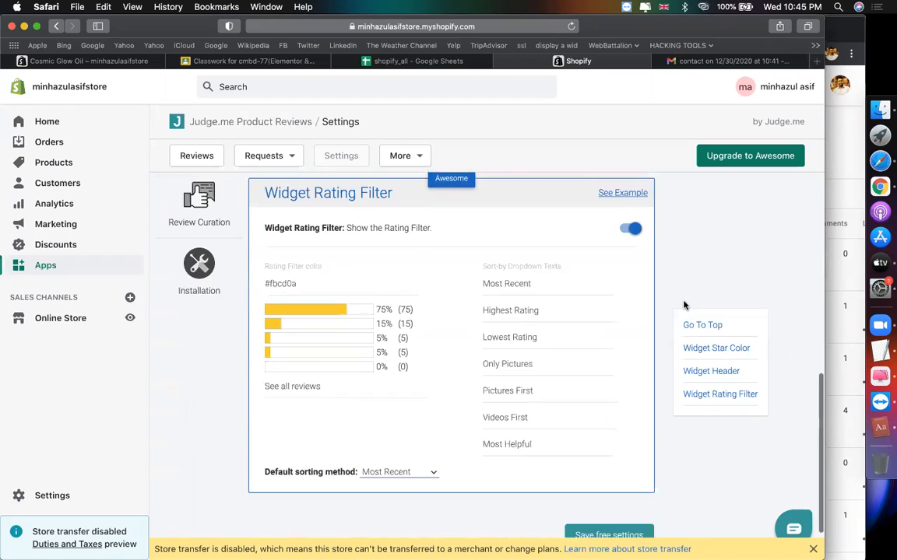
pyautogui.click(604, 472)
pyautogui.scroll(15, 404, 298)
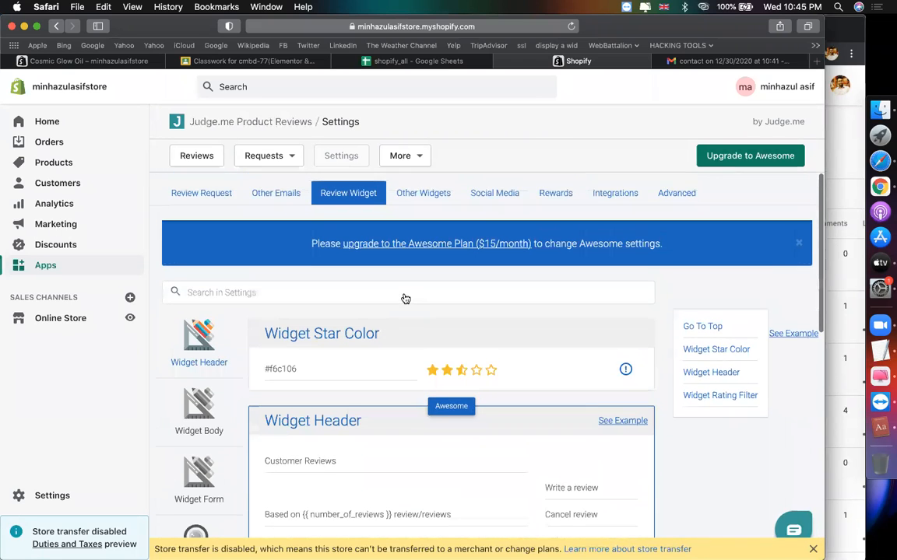
# Step: Reload the Cosmic Glow Oil page and open the Write a review form under Customer Reviews
pyautogui.click(105, 62)
pyautogui.click(573, 27)
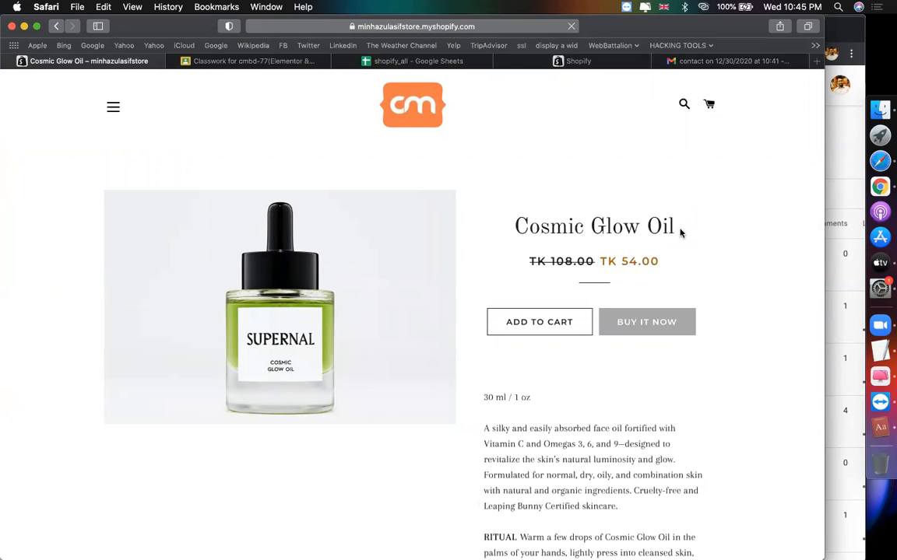
pyautogui.scroll(-15, 699, 289)
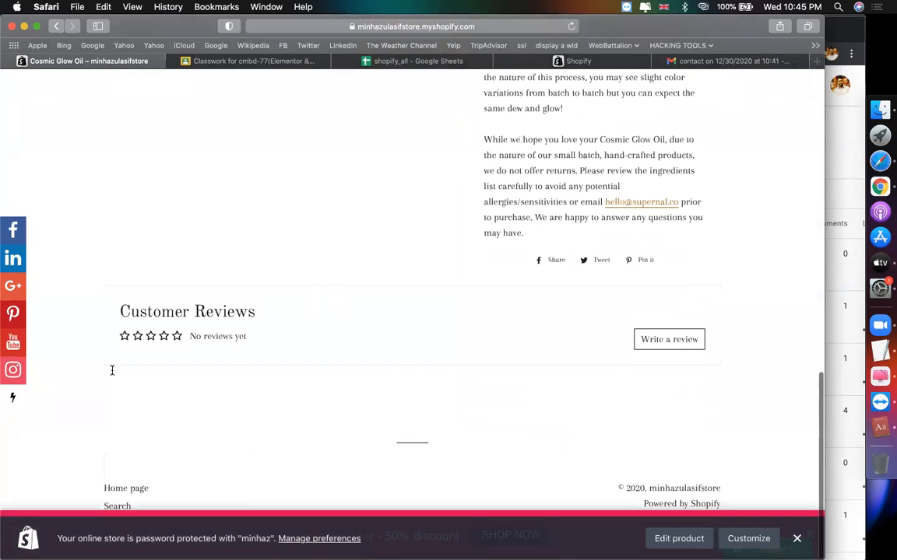
pyautogui.press('super+4')
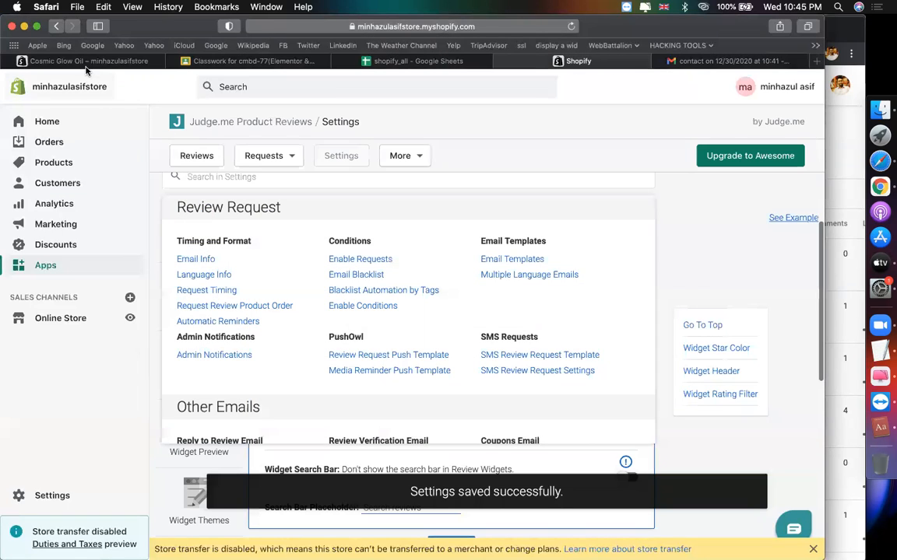
pyautogui.click(87, 61)
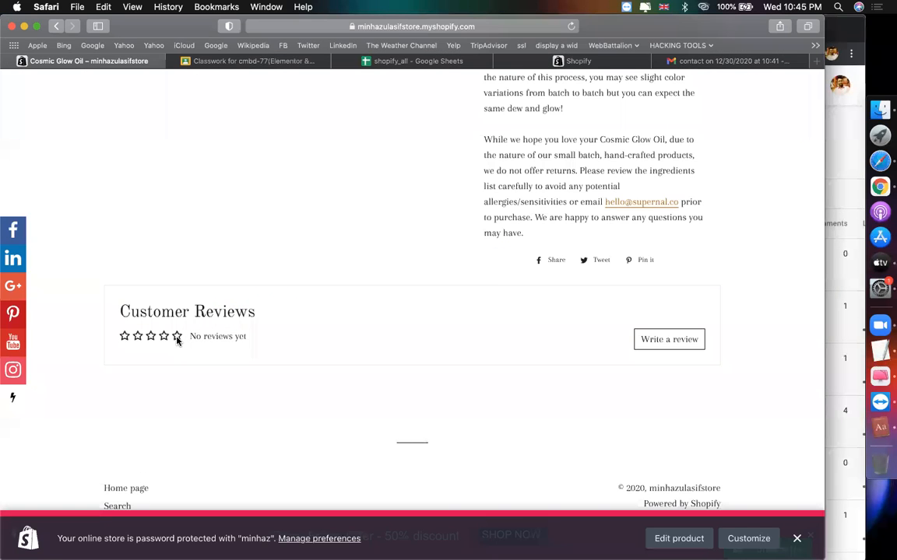
pyautogui.click(658, 340)
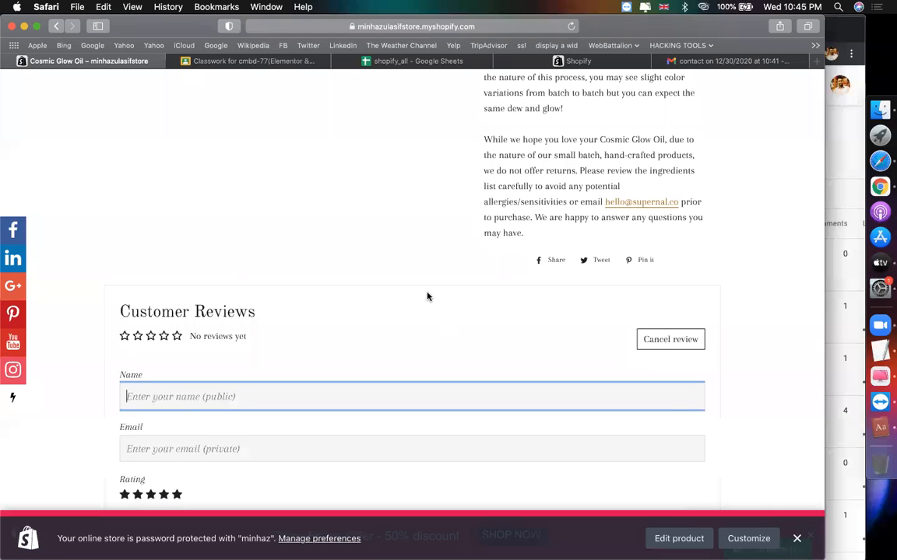
# Step: Fill in the reviewer's name and e-mail address in the review form
pyautogui.scroll(-3, 426, 296)
pyautogui.write('minhaz')
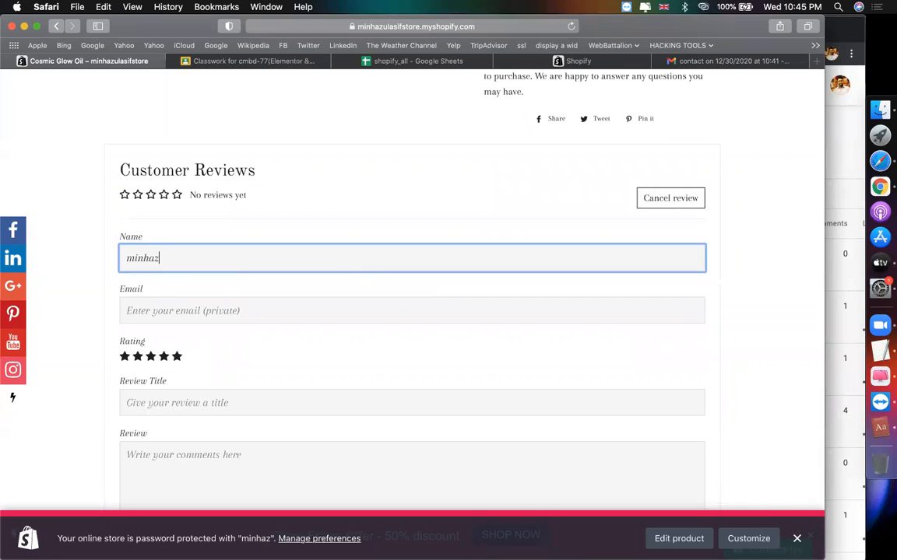
pyautogui.click(298, 303)
pyautogui.write('mia')
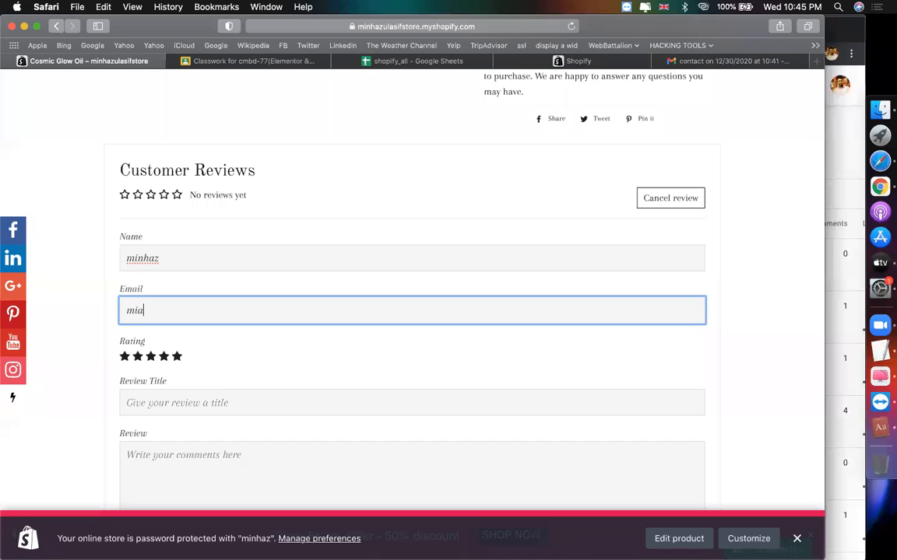
pyautogui.press('BackSpace')
pyautogui.press('BackSpace')
pyautogui.press('BackSpace')
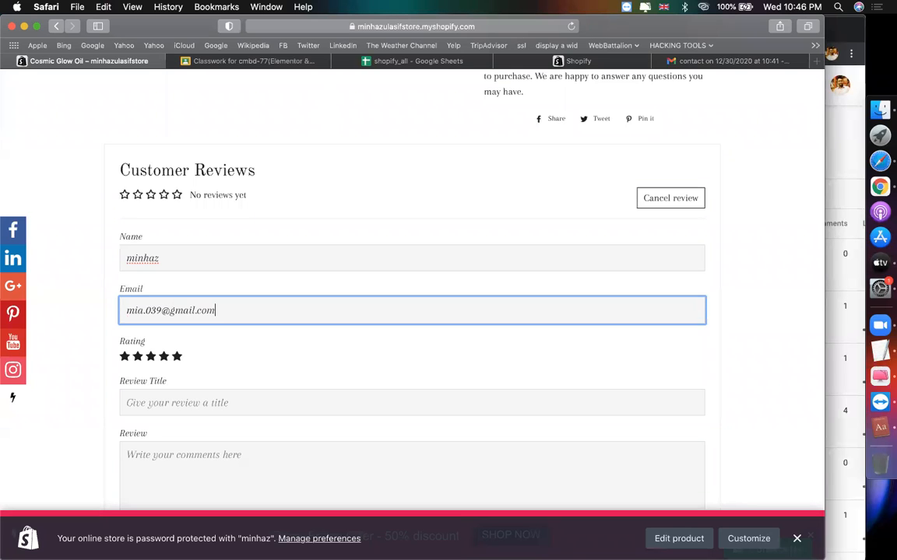
# Step: Enter 'awesome product' as the review title and paste it as the review text
pyautogui.scroll(-2, 405, 358)
pyautogui.click(369, 343)
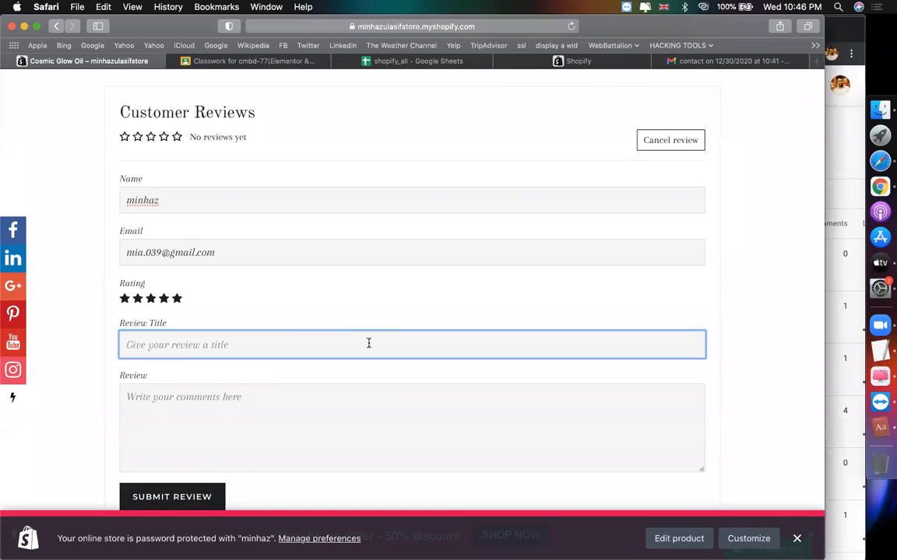
pyautogui.write('awesome pro')
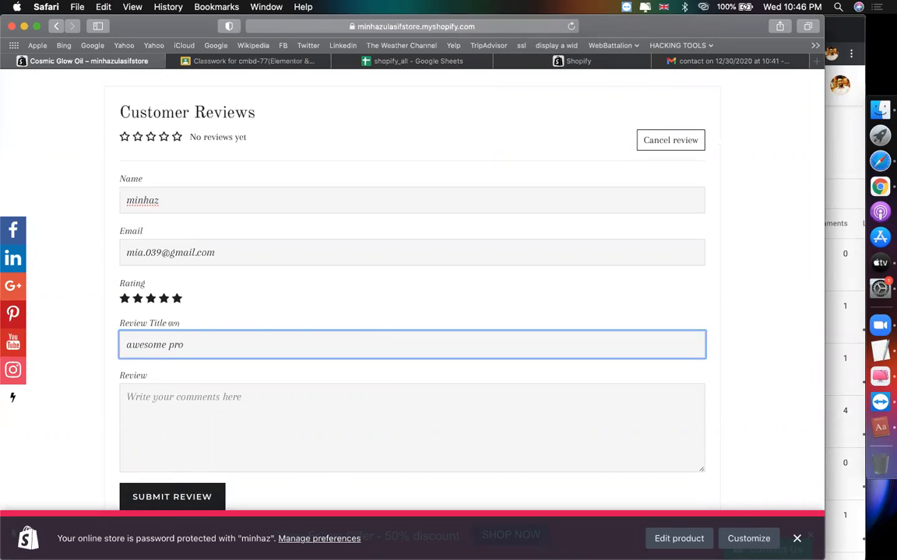
pyautogui.write('duct')
pyautogui.press('super+a')
pyautogui.press('super+c')
pyautogui.click(362, 407)
pyautogui.press('super+v')
pyautogui.click(459, 400)
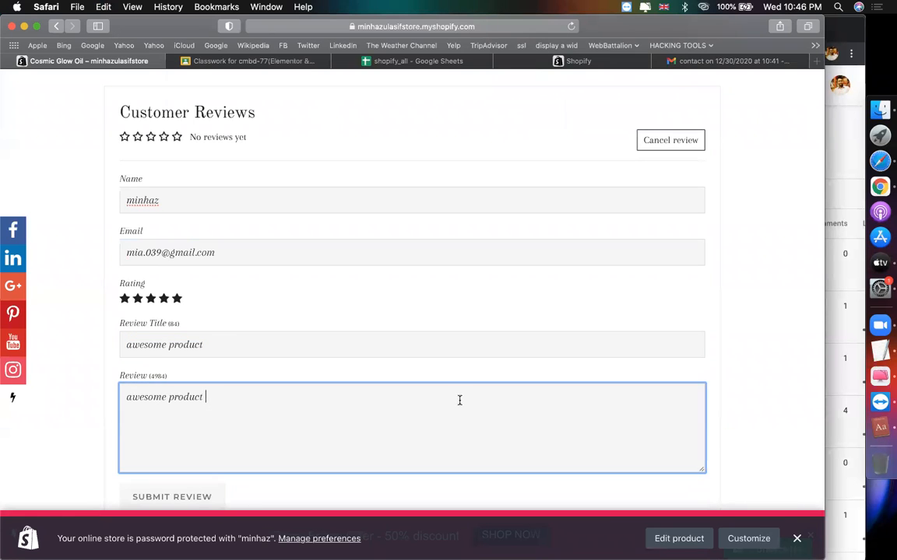
pyautogui.scroll(5, 353, 394)
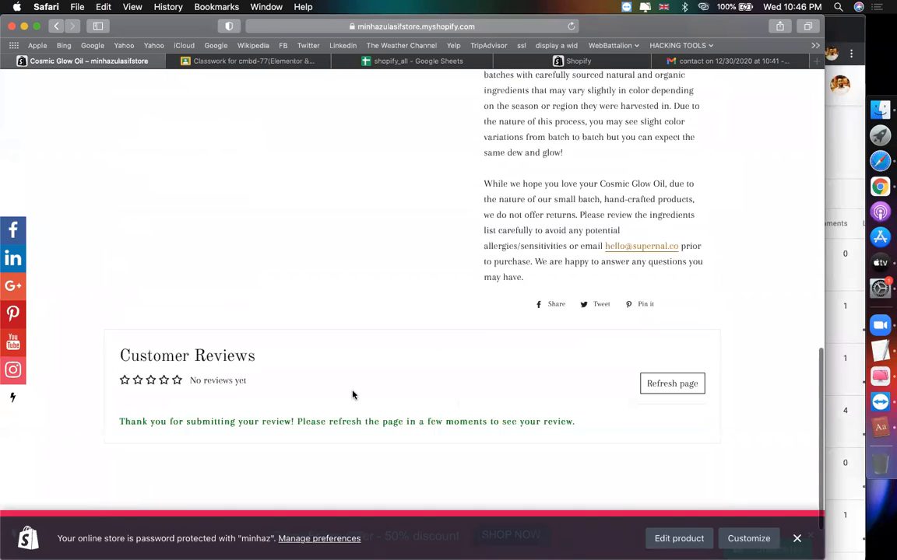
# Step: Reload the Cosmic Glow Oil page to show the gold 5-star 'awesome product' review under Customer Reviews
pyautogui.scroll(10, 353, 395)
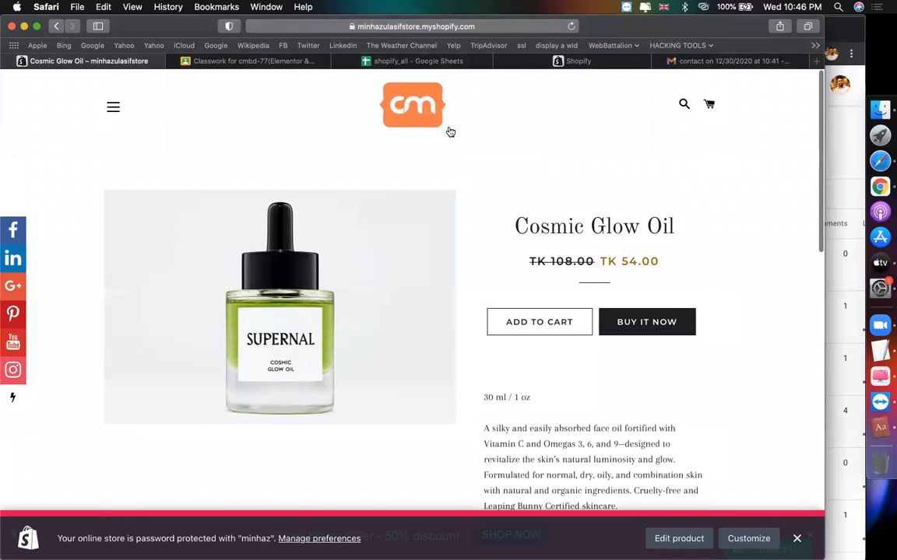
pyautogui.click(570, 26)
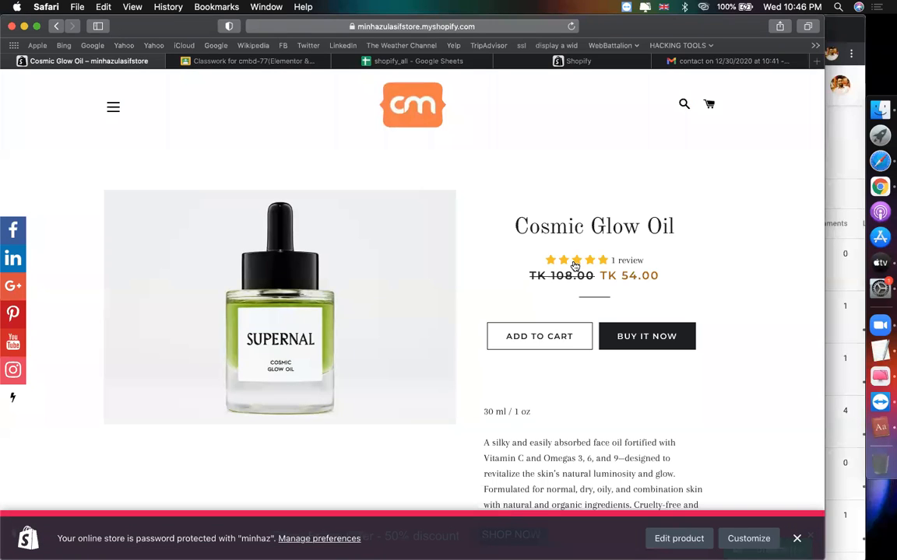
pyautogui.scroll(-15, 526, 301)
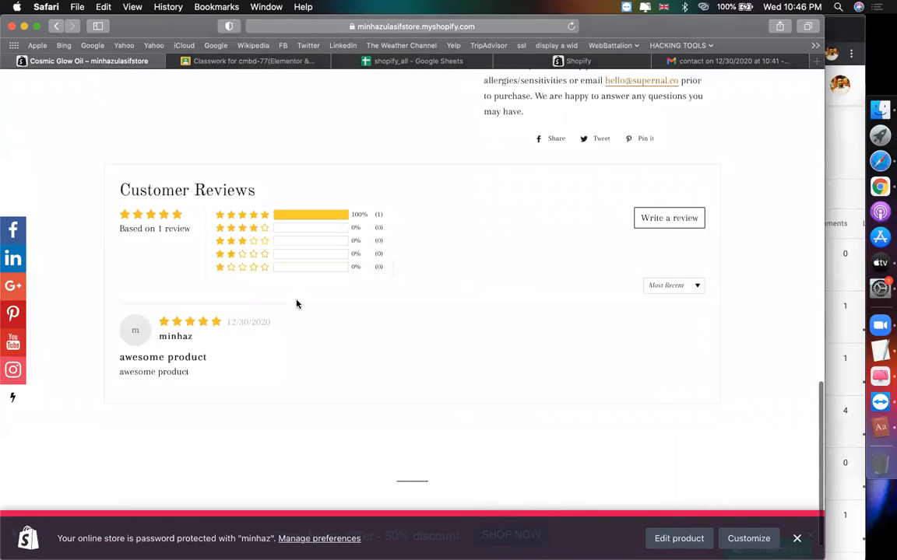
pyautogui.scroll(-2, 297, 303)
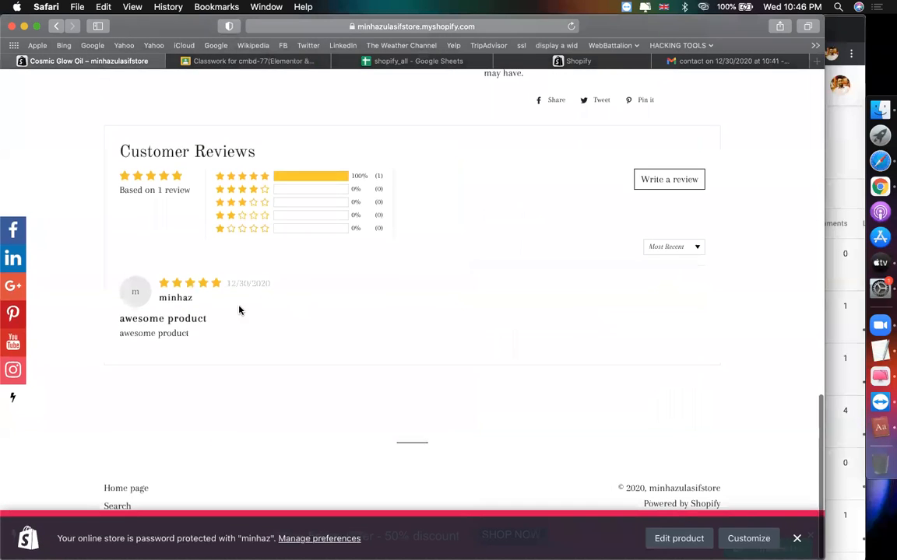
# Step: Open the review form again and fill in the reviewer's name and email
pyautogui.click(666, 179)
pyautogui.write('a')
pyautogui.press('Tab')
pyautogui.write('m')
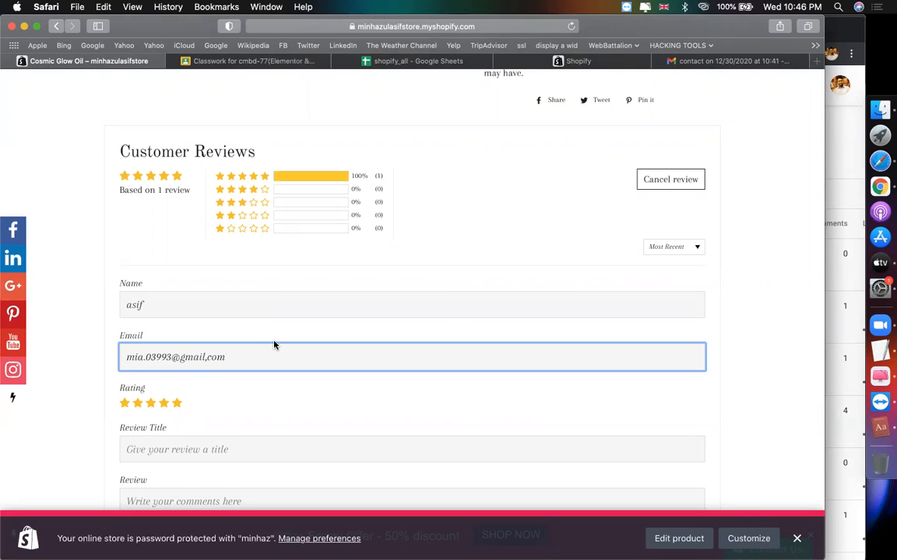
pyautogui.scroll(-1, 234, 326)
# Step: Submit a second review titled and written 'great products', then check the reviews list
pyautogui.click(238, 425)
pyautogui.write('great a')
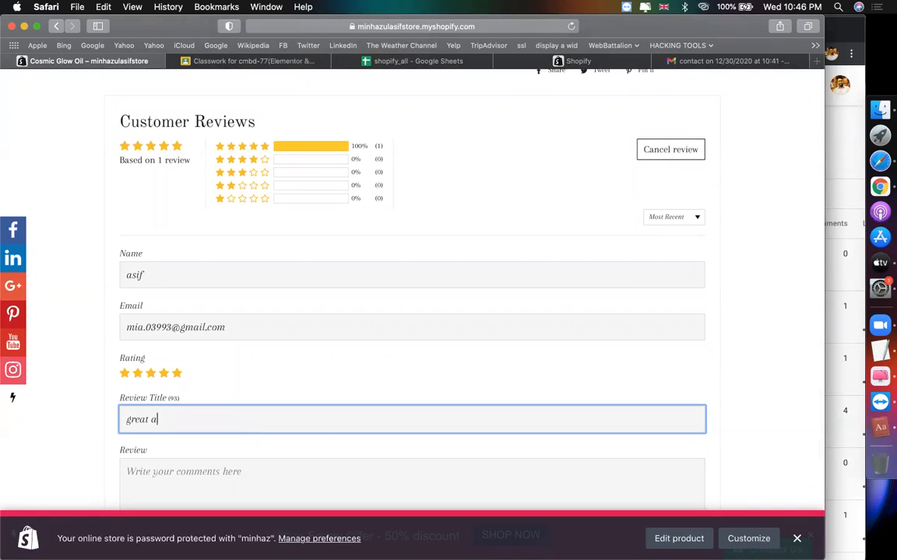
pyautogui.press('super+a')
pyautogui.press('super+c')
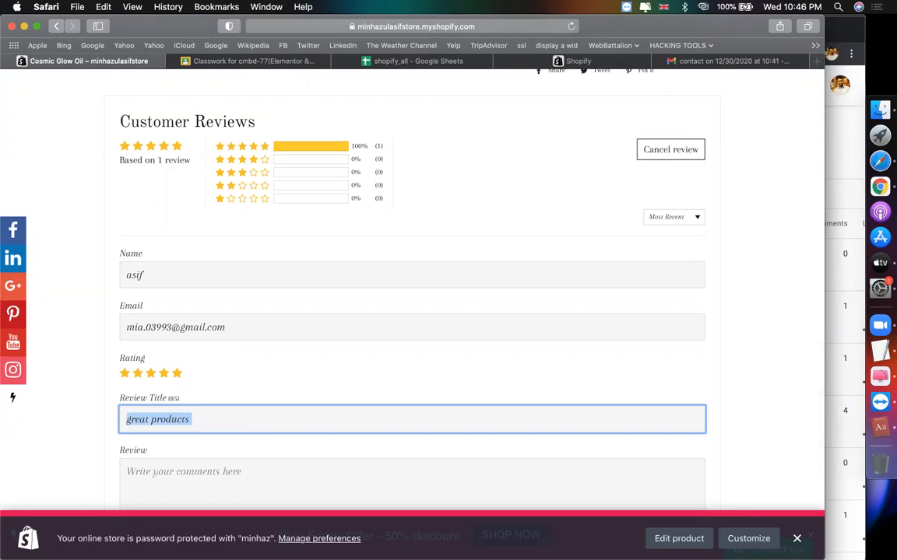
pyautogui.scroll(-2, 198, 450)
pyautogui.click(198, 450)
pyautogui.press('super+v')
pyautogui.click(183, 492)
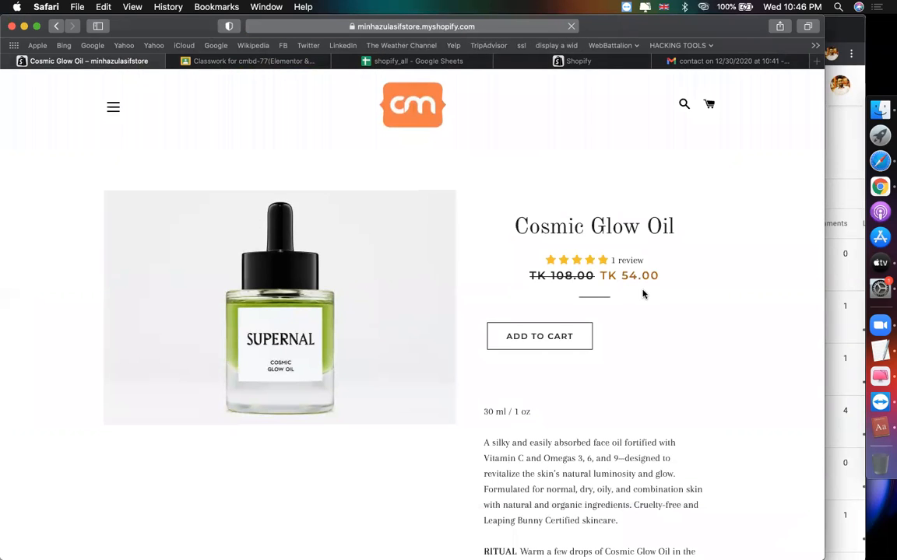
pyautogui.scroll(-5, 523, 210)
pyautogui.scroll(-8, 522, 210)
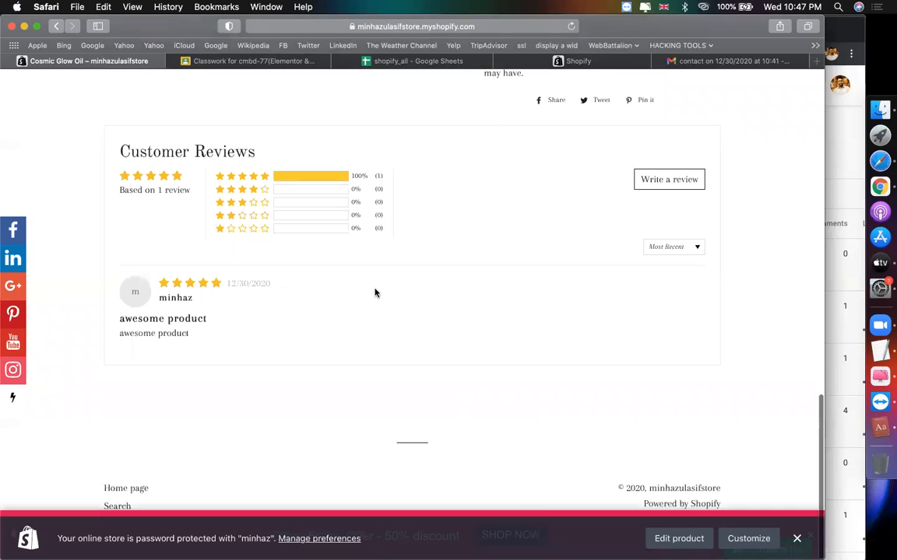
pyautogui.scroll(15, 520, 237)
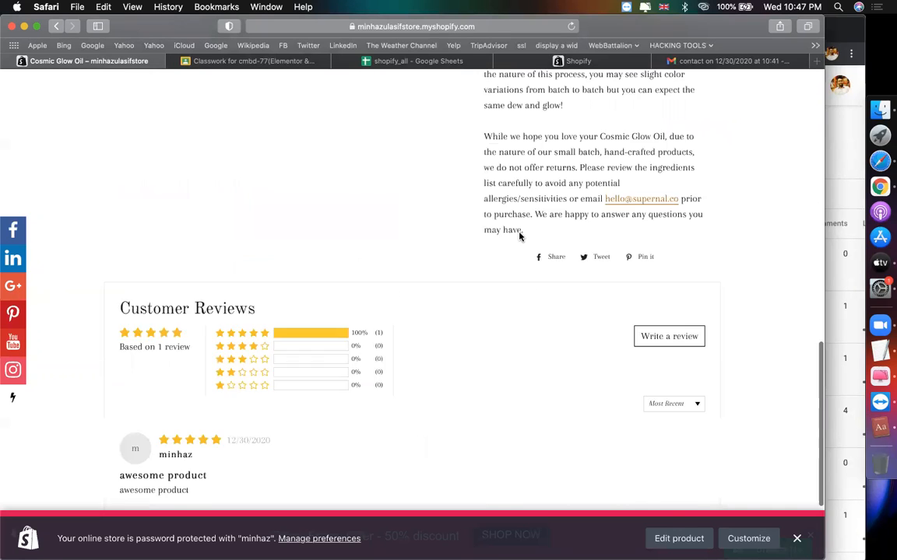